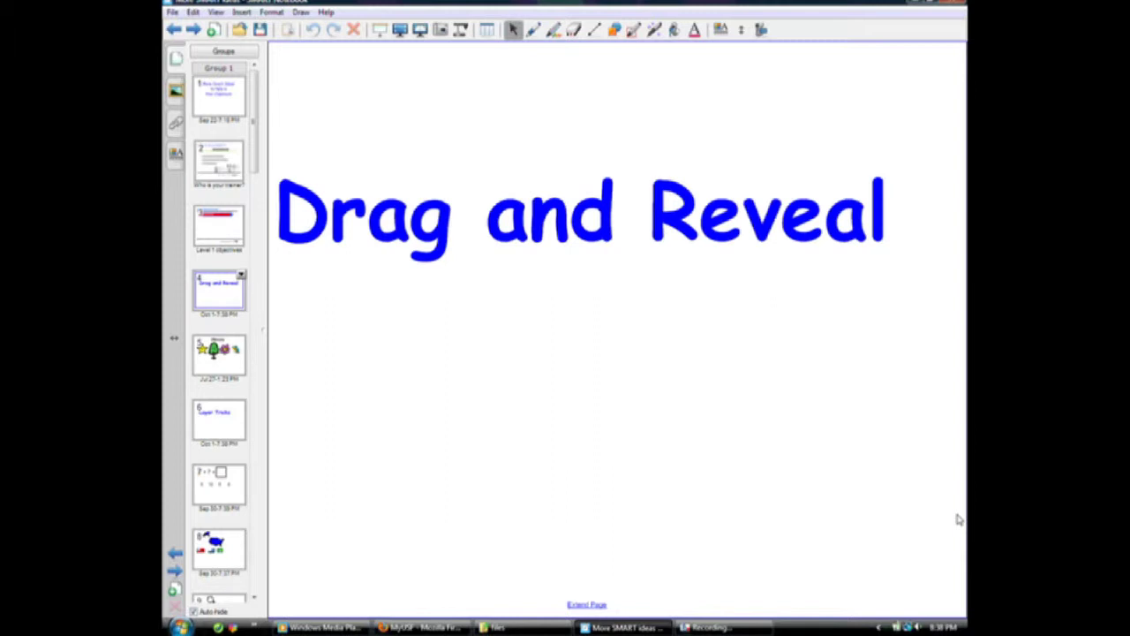
# - Open the Illinois page and slide the star, tree, flower and bird pictures down to uncover the answers beneath them
pyautogui.click(221, 369)
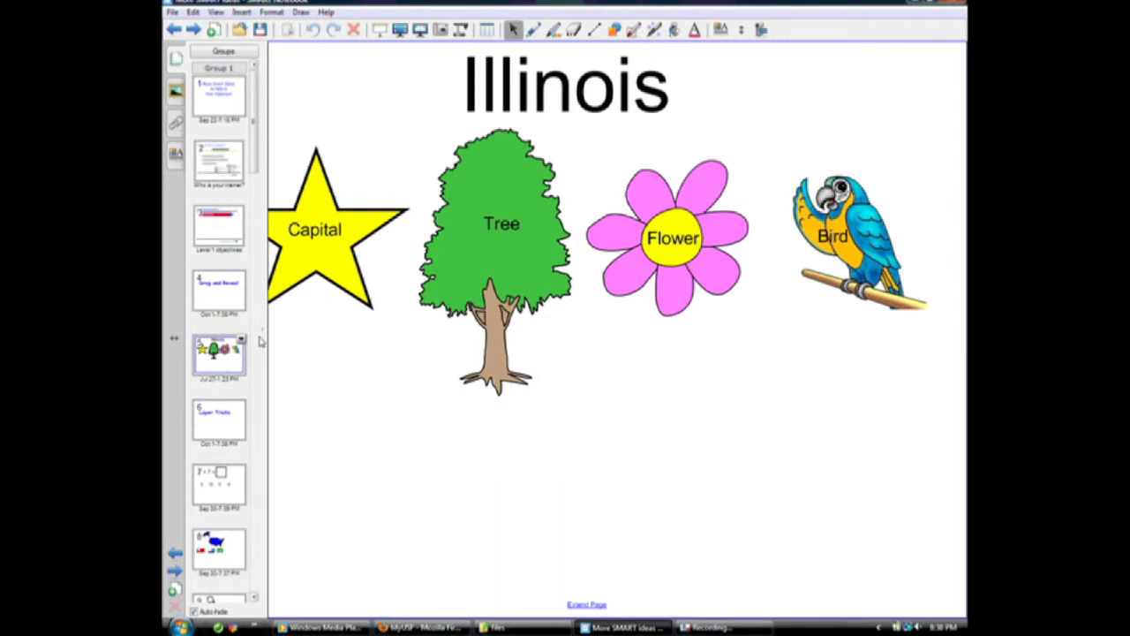
pyautogui.click(349, 516)
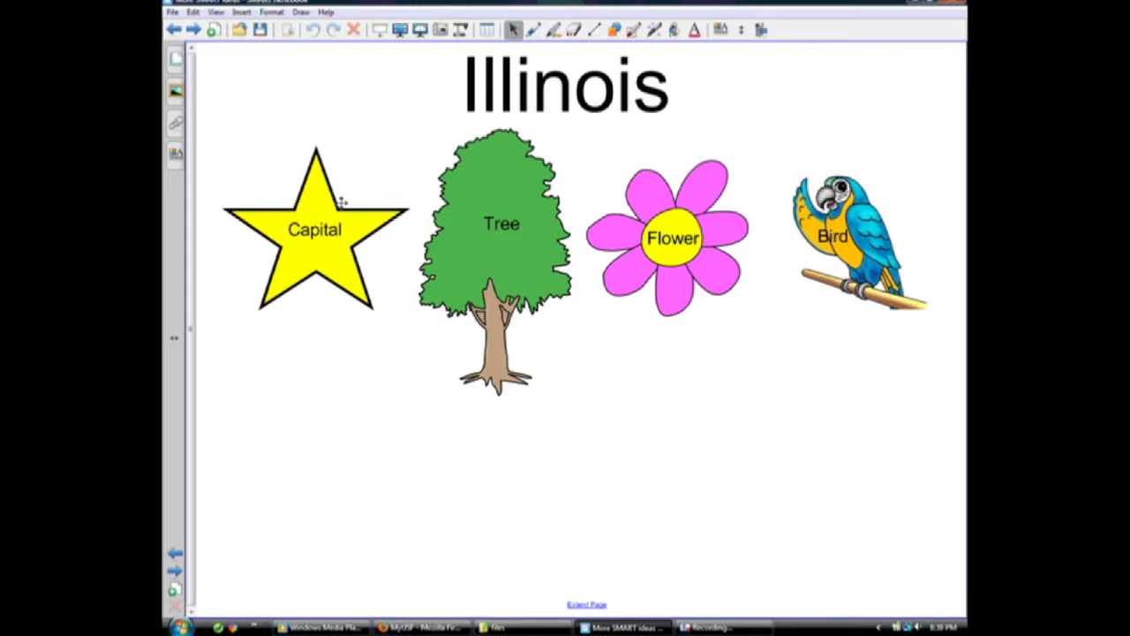
pyautogui.moveTo(314, 231); pyautogui.dragTo(320, 392)
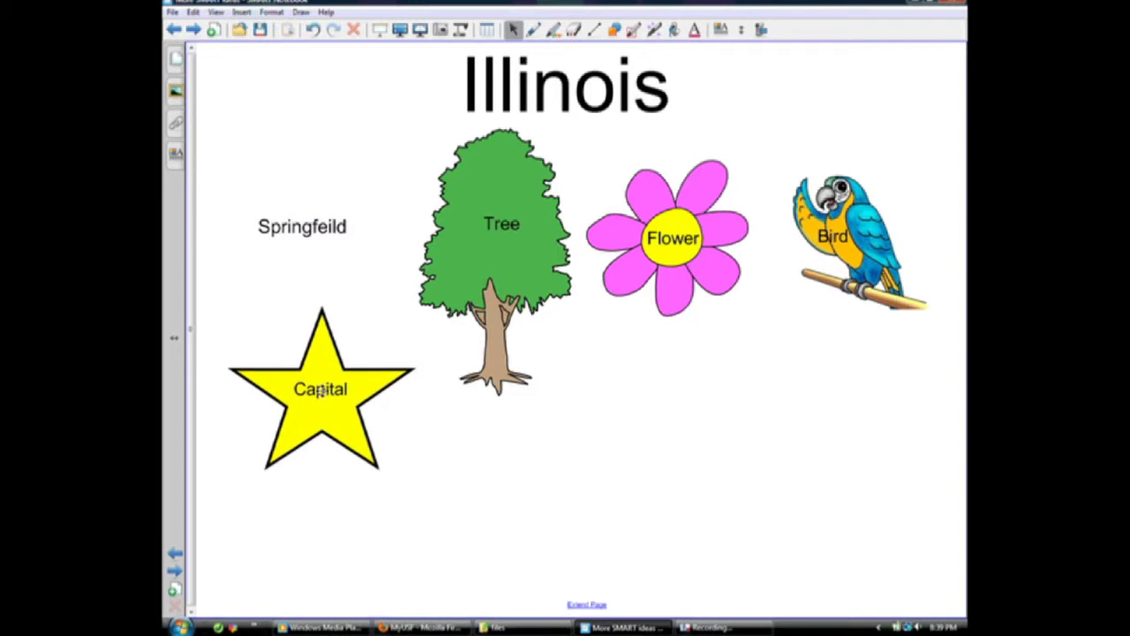
pyautogui.moveTo(477, 249); pyautogui.dragTo(486, 395)
pyautogui.moveTo(647, 253); pyautogui.dragTo(644, 404)
pyautogui.moveTo(826, 255); pyautogui.dragTo(815, 422)
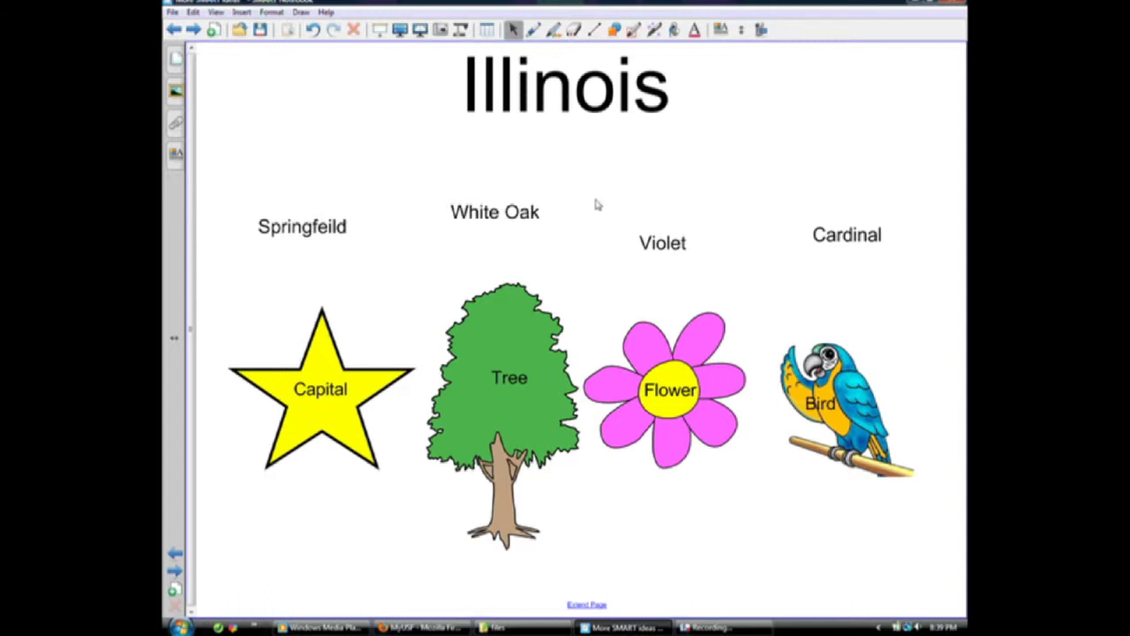
pyautogui.moveTo(505, 377); pyautogui.dragTo(496, 226)
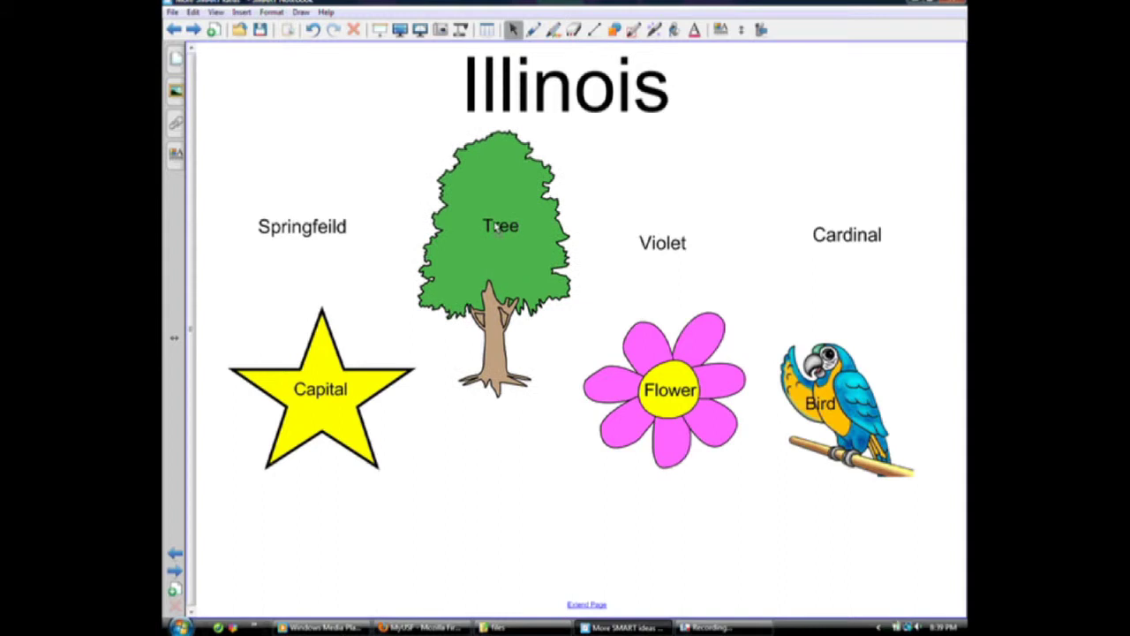
pyautogui.moveTo(499, 228); pyautogui.dragTo(500, 356)
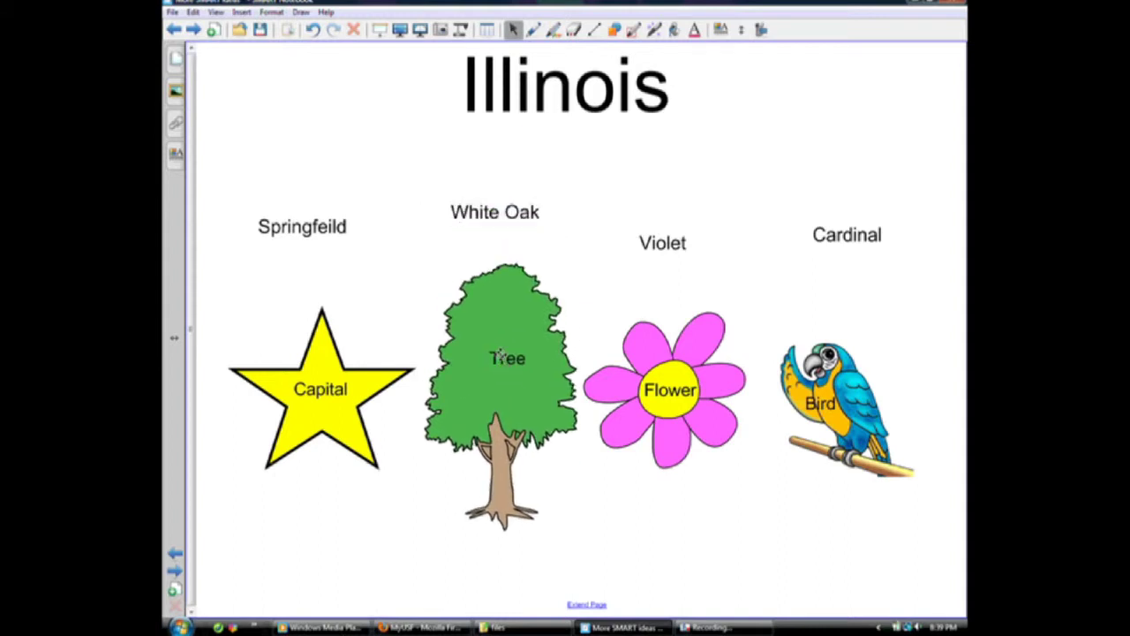
# - Add a blank page and place the text "White Oak" near its middle
pyautogui.click(215, 31)
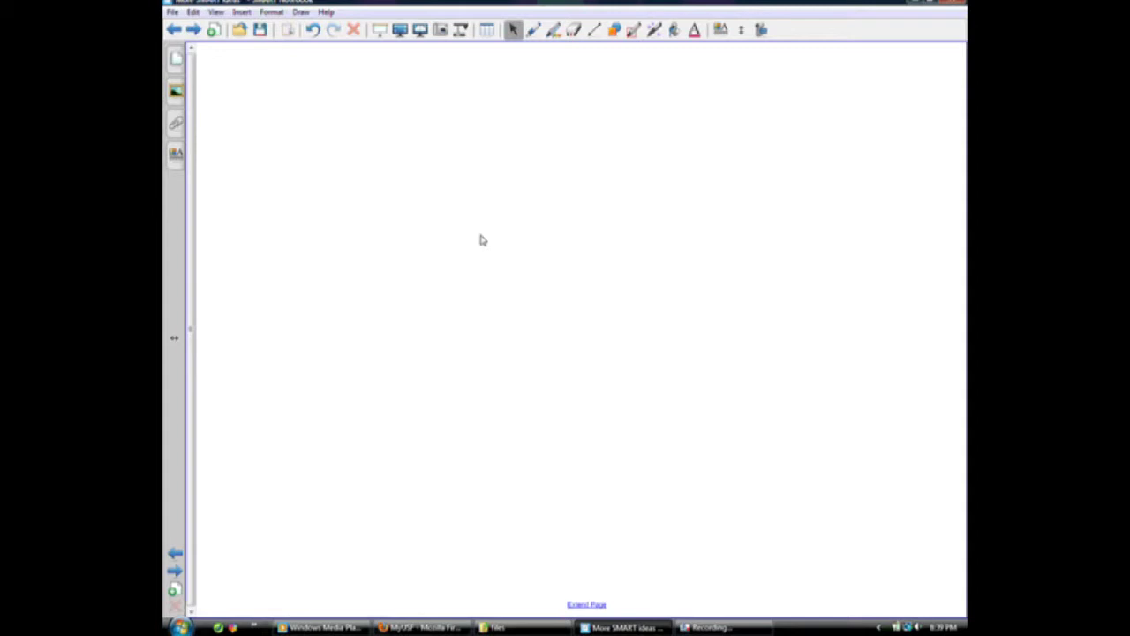
pyautogui.write('White')
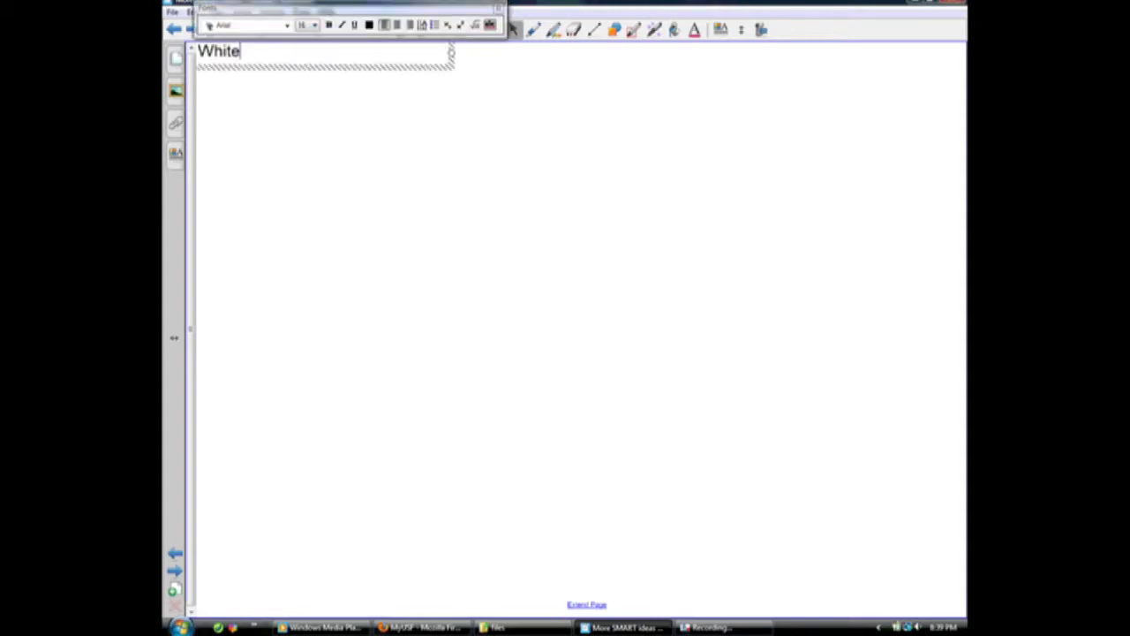
pyautogui.write(' Oak')
pyautogui.click(398, 215)
pyautogui.moveTo(234, 51); pyautogui.dragTo(510, 303)
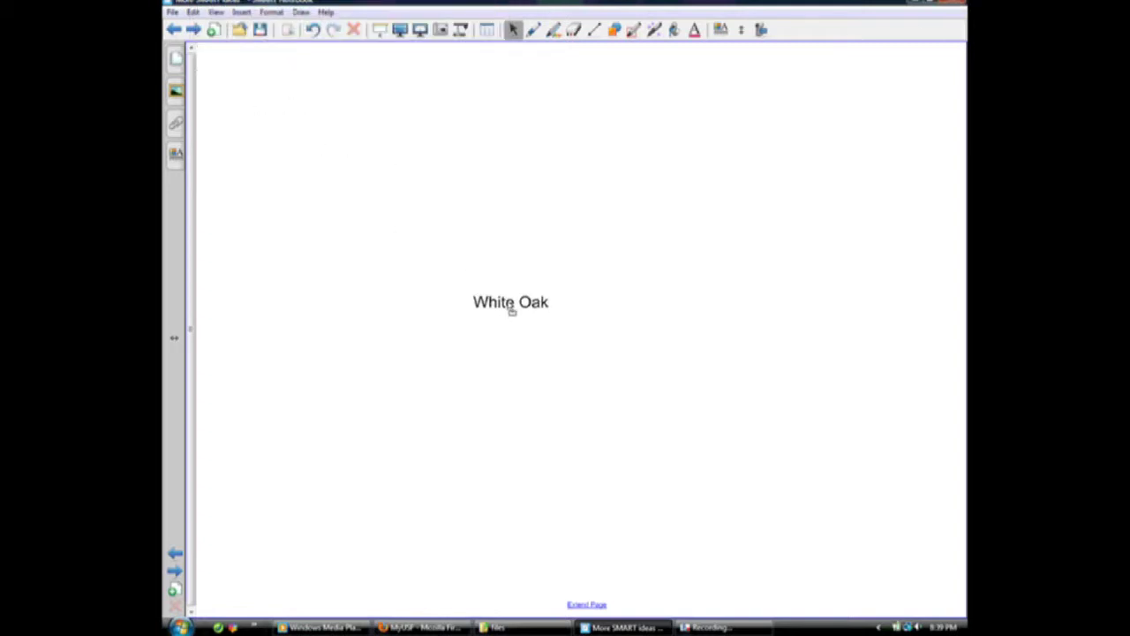
# - Search the gallery for "tree", insert the full green tree picture and position it over the White Oak text
pyautogui.click(176, 93)
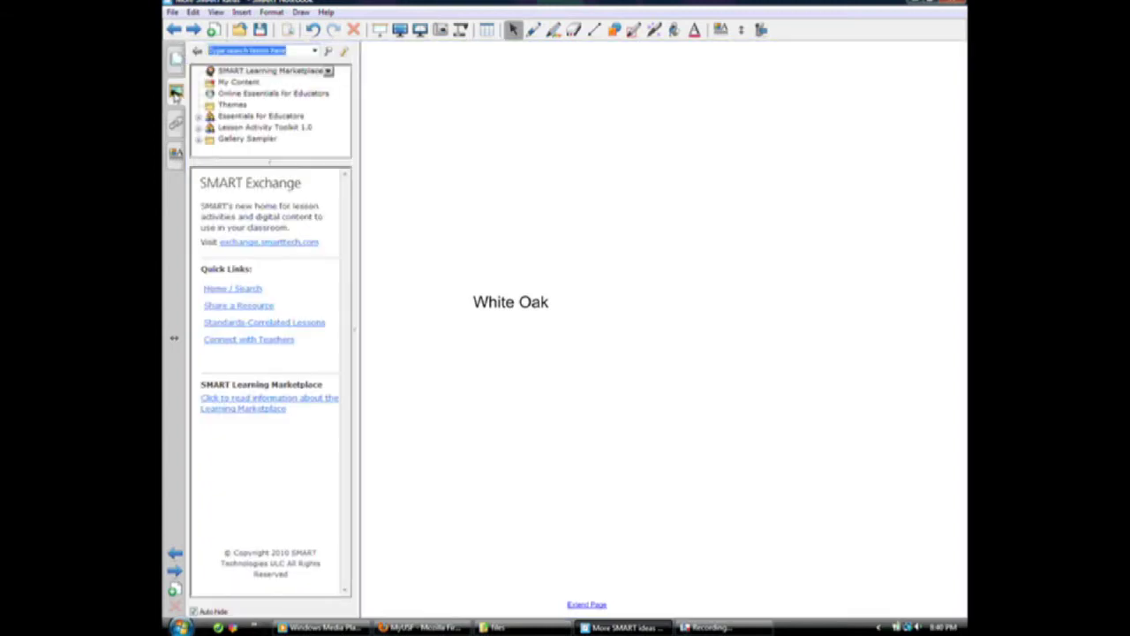
pyautogui.write('tree')
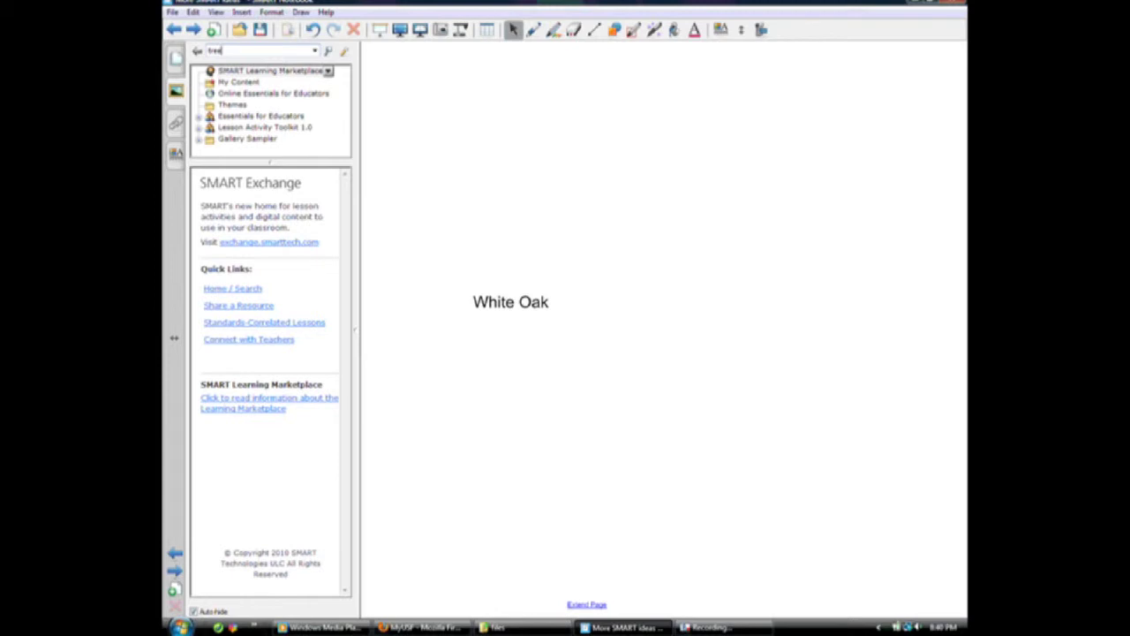
pyautogui.press('Return')
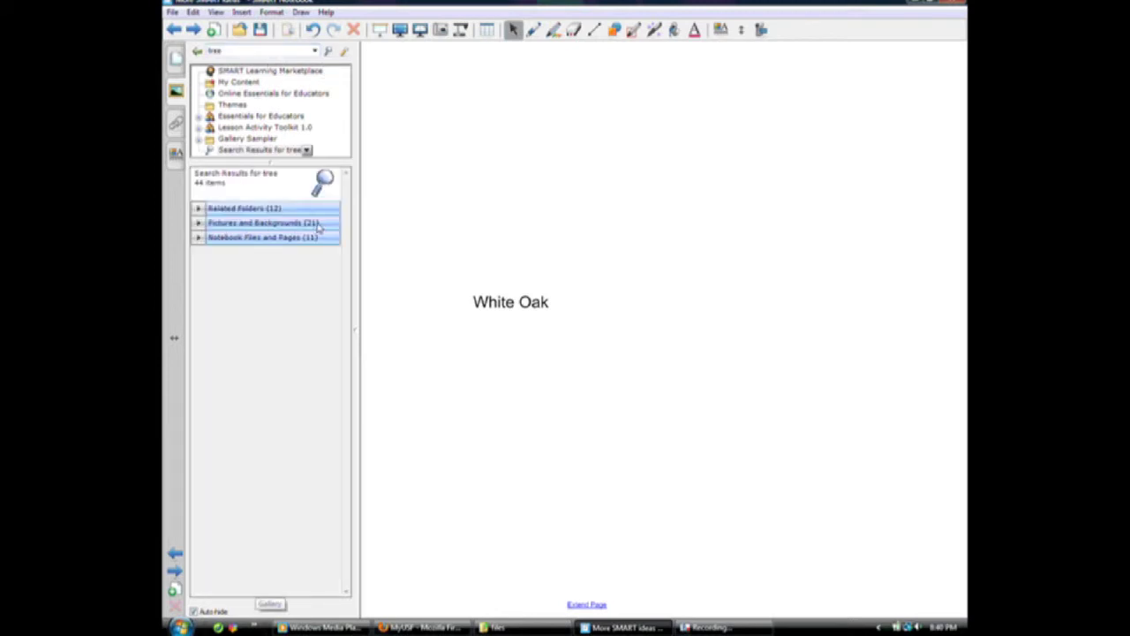
pyautogui.click(224, 229)
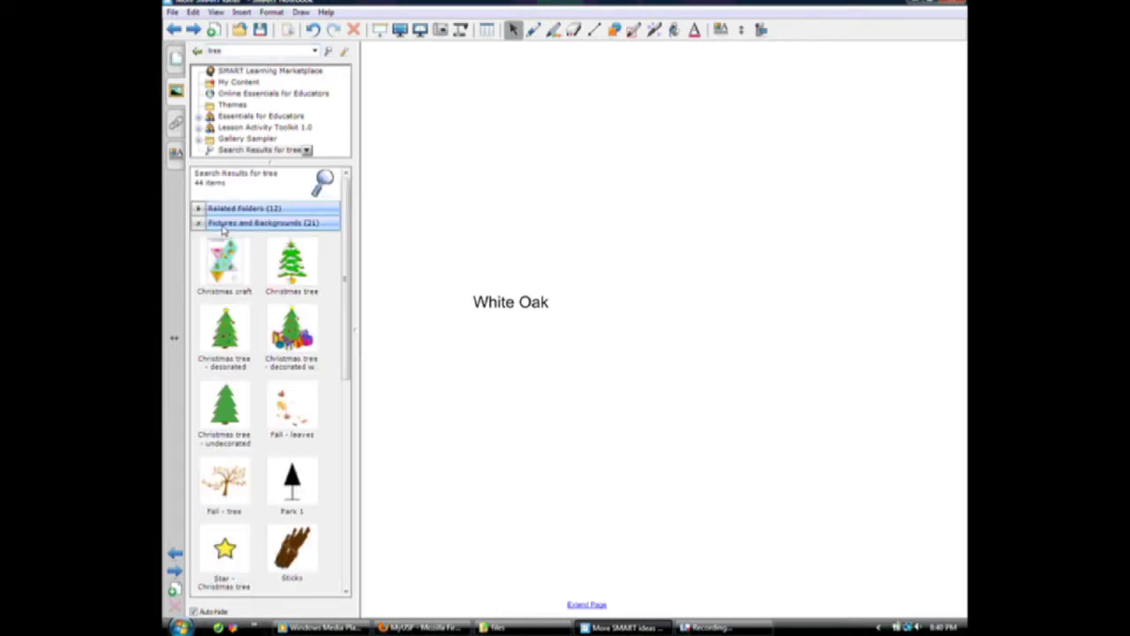
pyautogui.moveTo(346, 276); pyautogui.dragTo(358, 492)
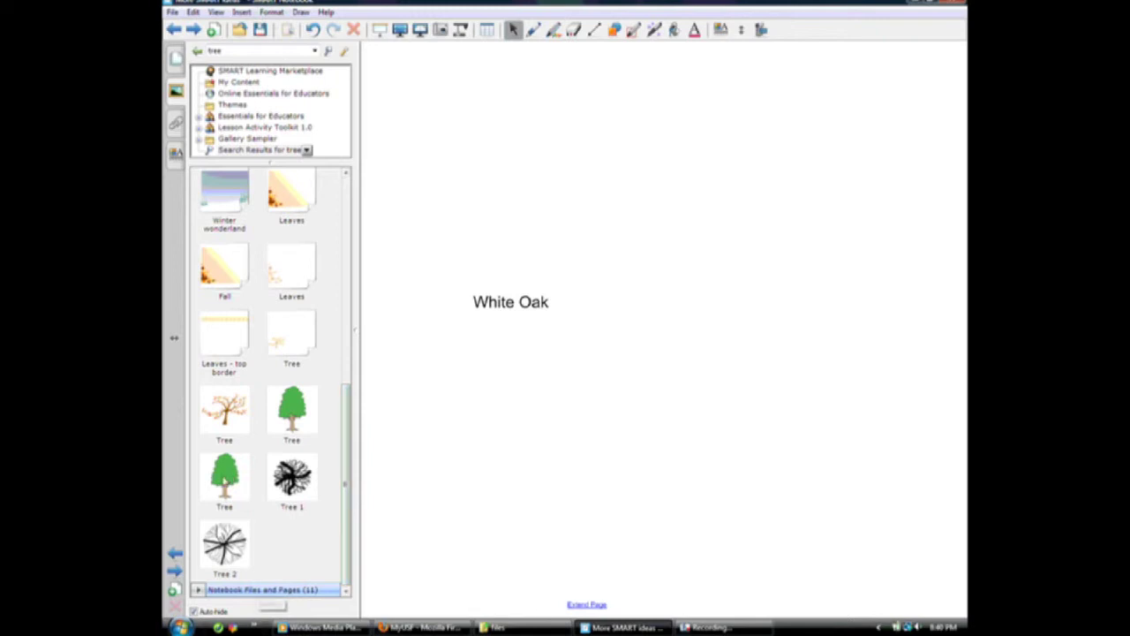
pyautogui.moveTo(294, 412); pyautogui.dragTo(547, 348)
pyautogui.moveTo(598, 308); pyautogui.dragTo(500, 321)
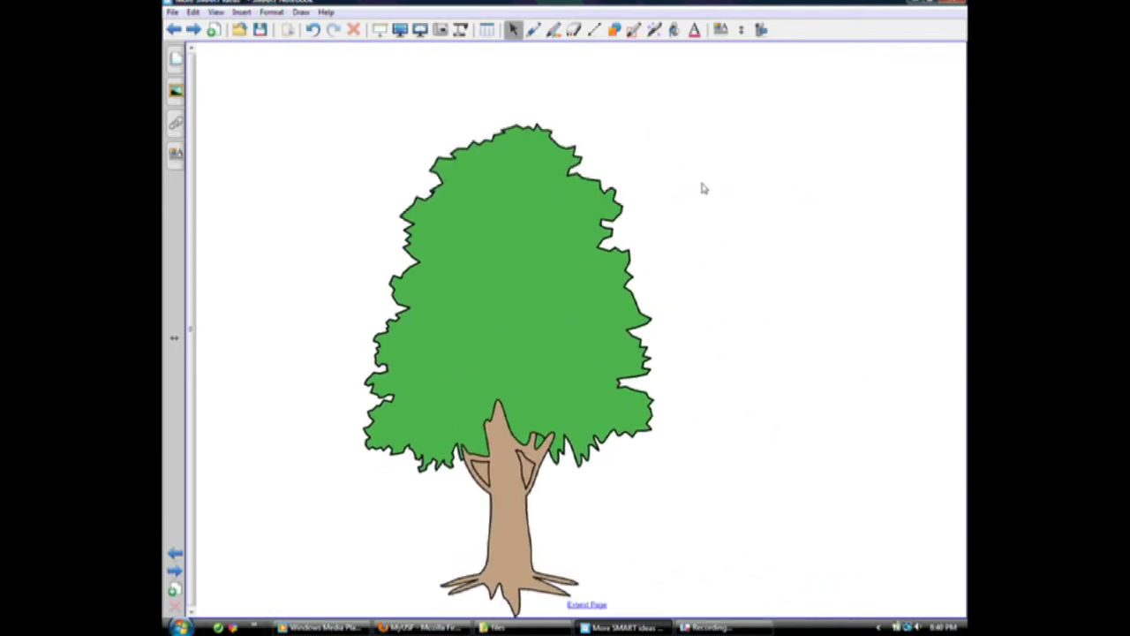
# - Add a text label reading "Tree" on the empty area beside the tree picture
pyautogui.click(704, 188)
pyautogui.write('Three')
pyautogui.press('BackSpace')
pyautogui.press('BackSpace')
pyautogui.press('BackSpace')
pyautogui.press('BackSpace')
pyautogui.write('ree')
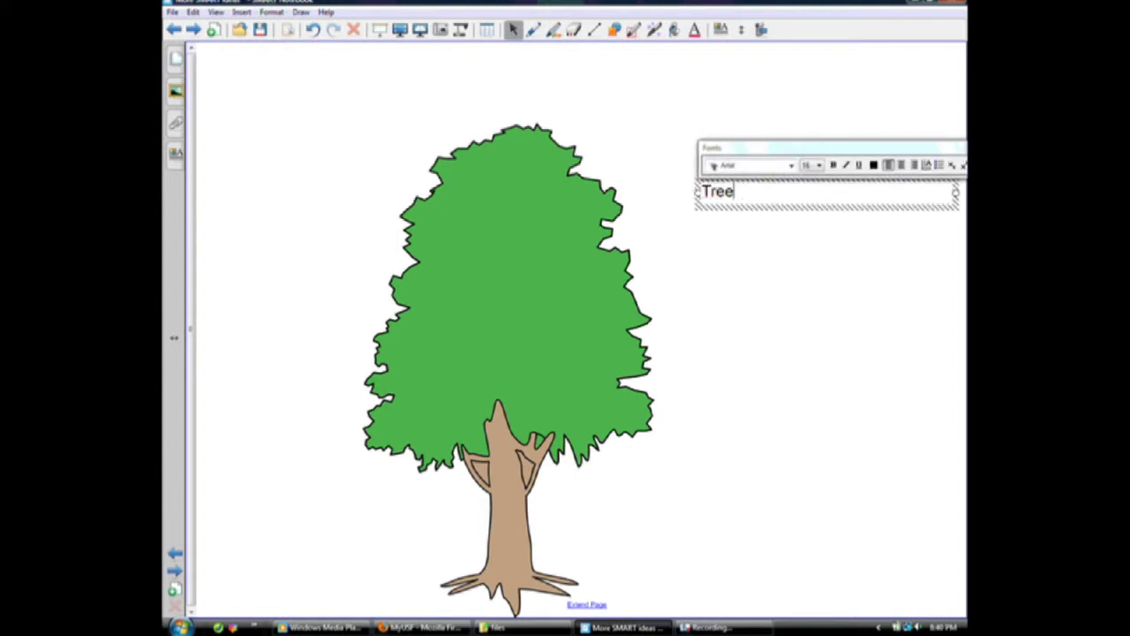
pyautogui.click(759, 325)
# - Move the tree picture away from White Oak, then enlarge the Tree label and centre it on the foliage
pyautogui.moveTo(477, 335); pyautogui.dragTo(695, 306)
pyautogui.click(722, 193)
pyautogui.moveTo(725, 194); pyautogui.dragTo(789, 267)
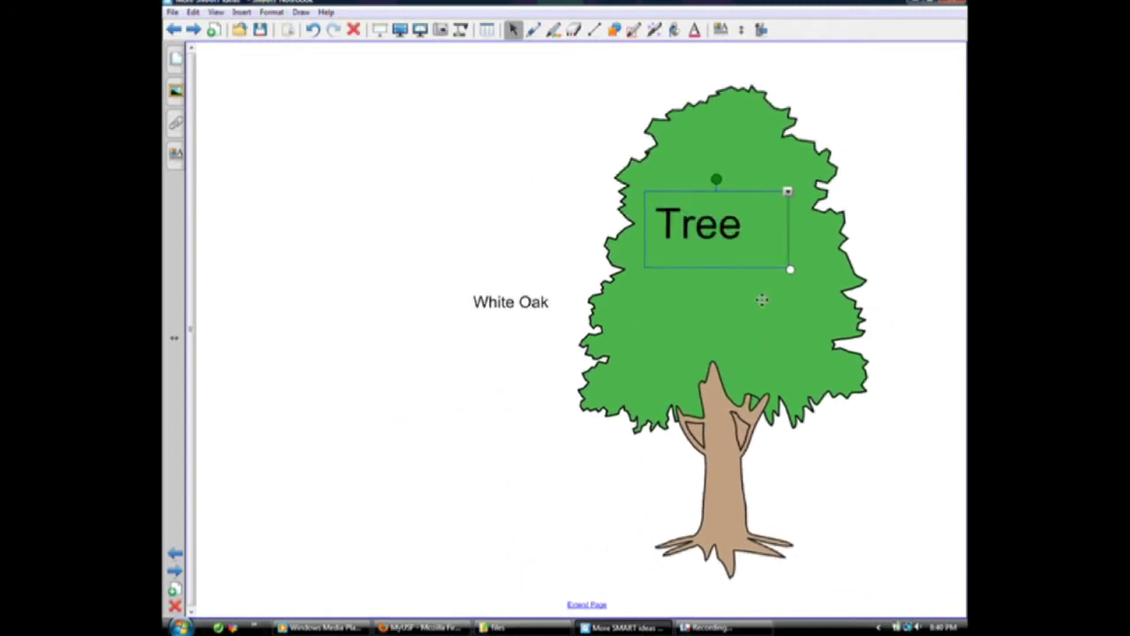
pyautogui.moveTo(697, 222); pyautogui.dragTo(712, 249)
pyautogui.moveTo(660, 186); pyautogui.dragTo(693, 203)
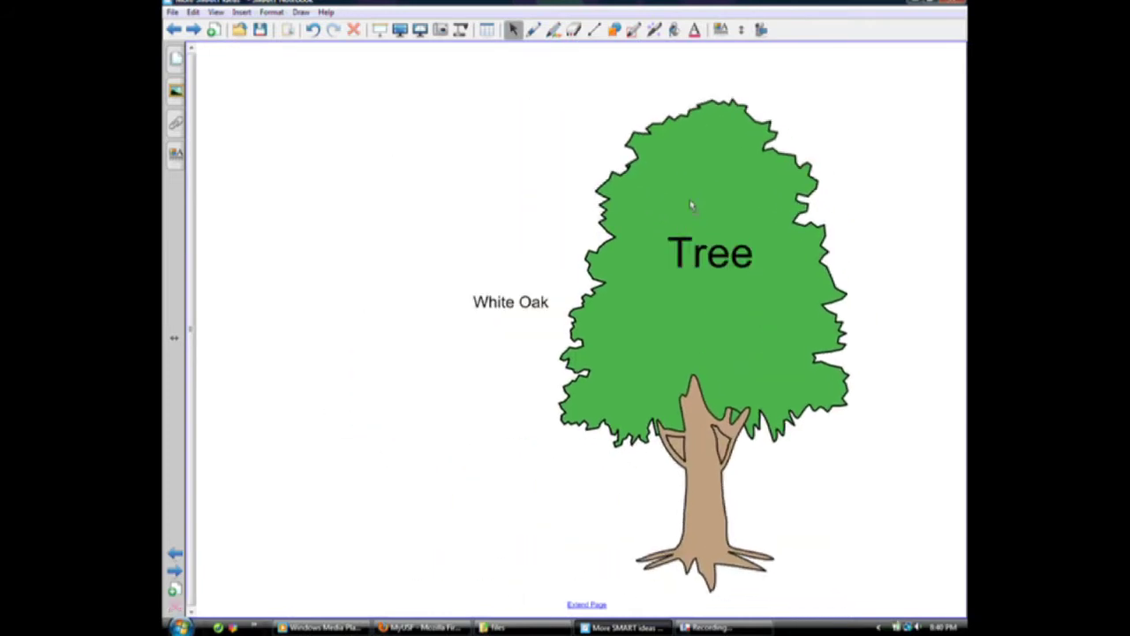
pyautogui.moveTo(482, 302); pyautogui.dragTo(422, 303)
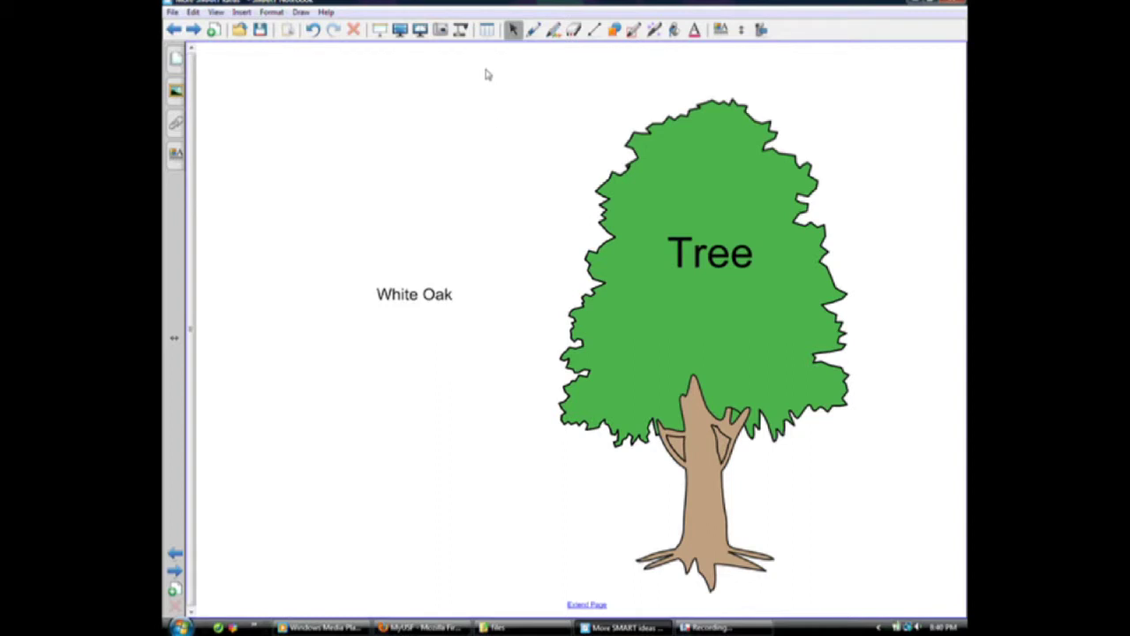
# - Group the tree picture with its Tree label
pyautogui.moveTo(526, 100); pyautogui.dragTo(941, 601)
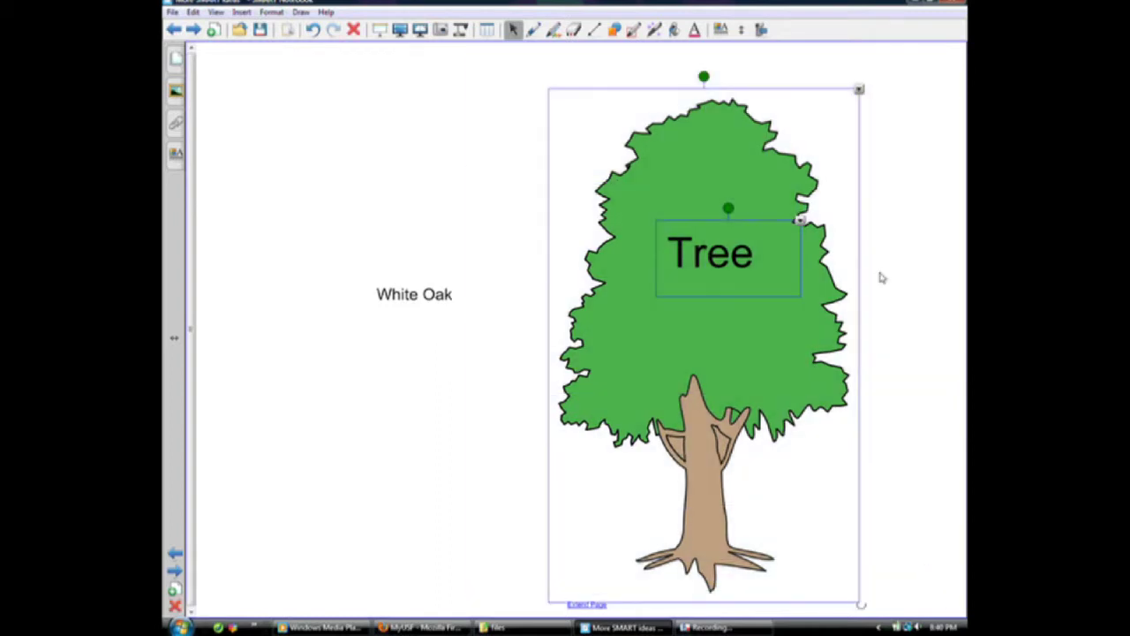
pyautogui.click(859, 91)
pyautogui.moveTo(768, 208)
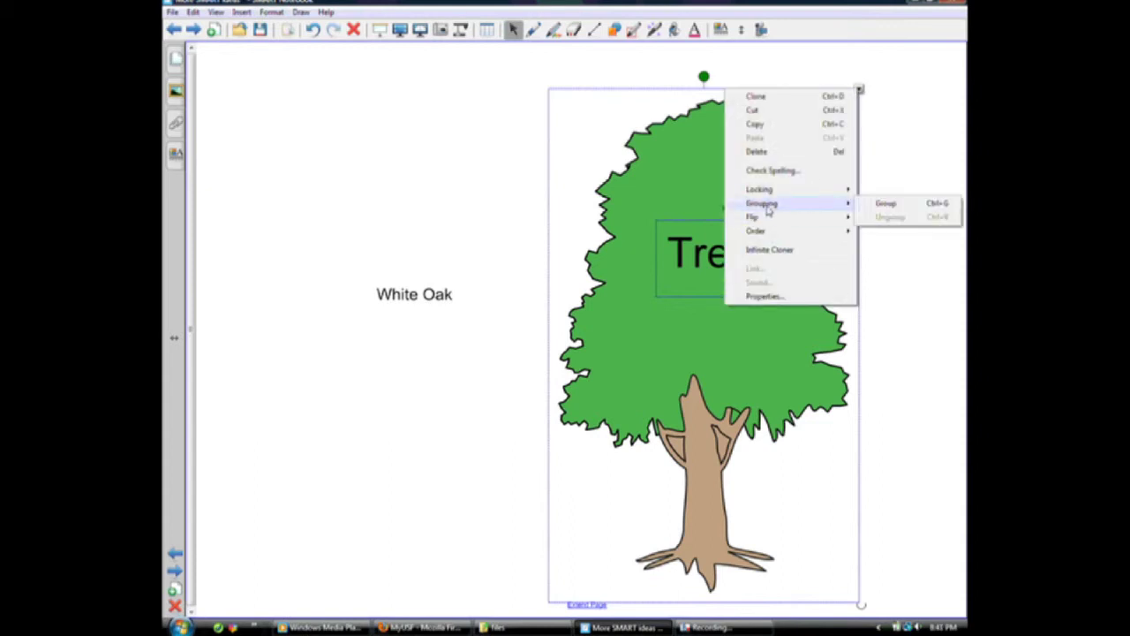
pyautogui.click(906, 208)
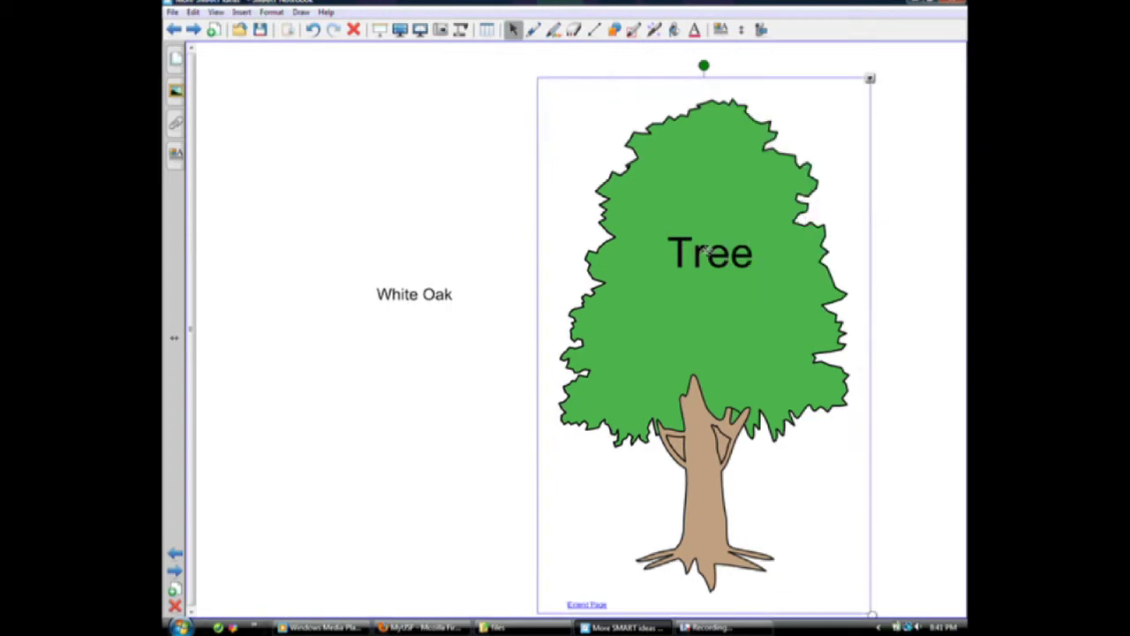
# - Move the grouped tree over the White Oak text to hide it, then slide it back off to reveal the answer
pyautogui.moveTo(706, 251); pyautogui.dragTo(413, 256)
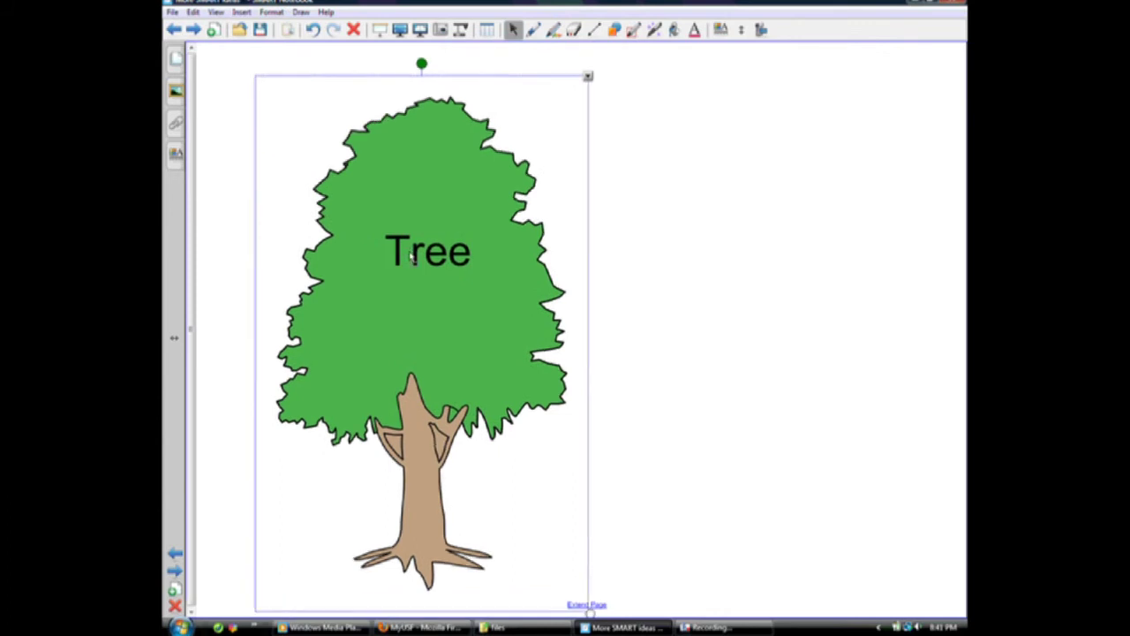
pyautogui.click(742, 256)
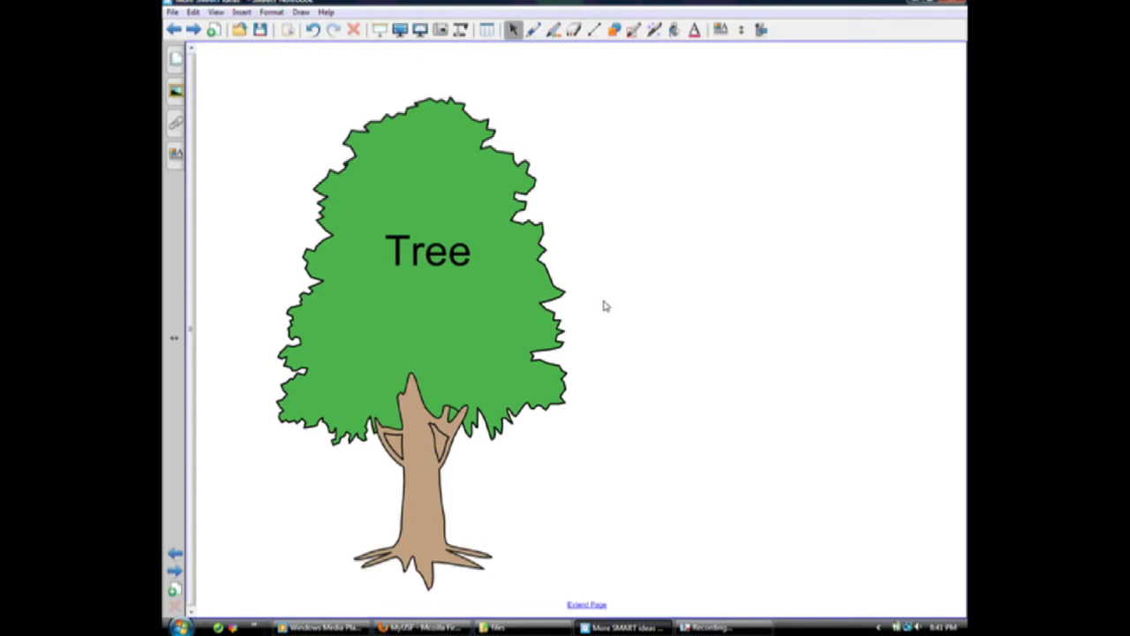
pyautogui.moveTo(429, 256); pyautogui.dragTo(604, 256)
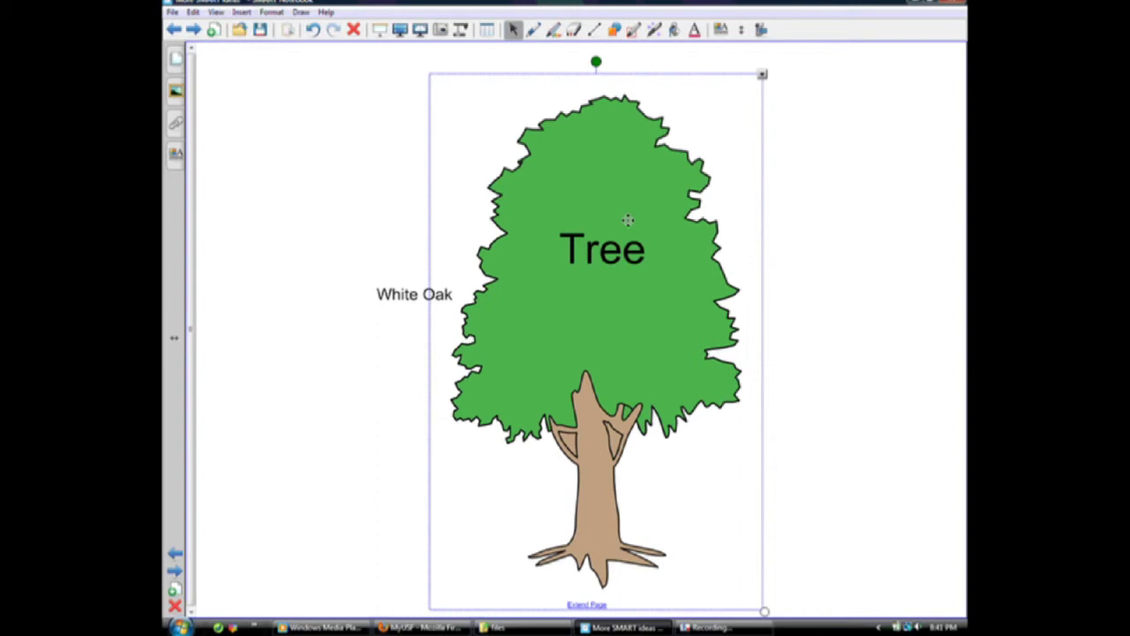
# - Send the grouped tree to the back and slide it partly beneath the White Oak text
pyautogui.click(762, 75)
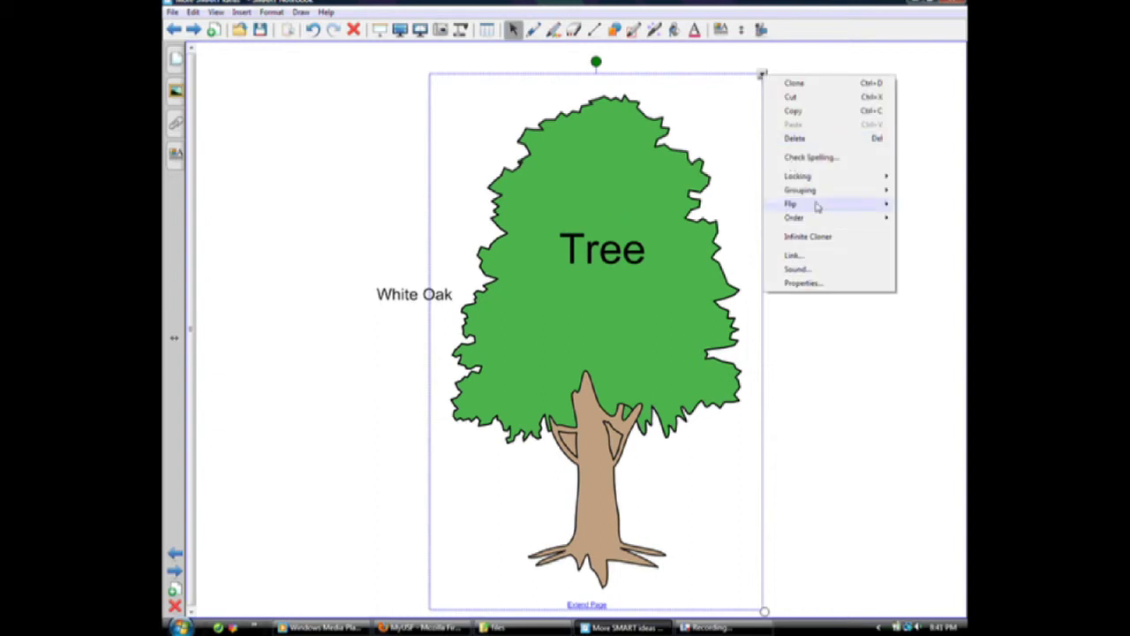
pyautogui.moveTo(809, 220)
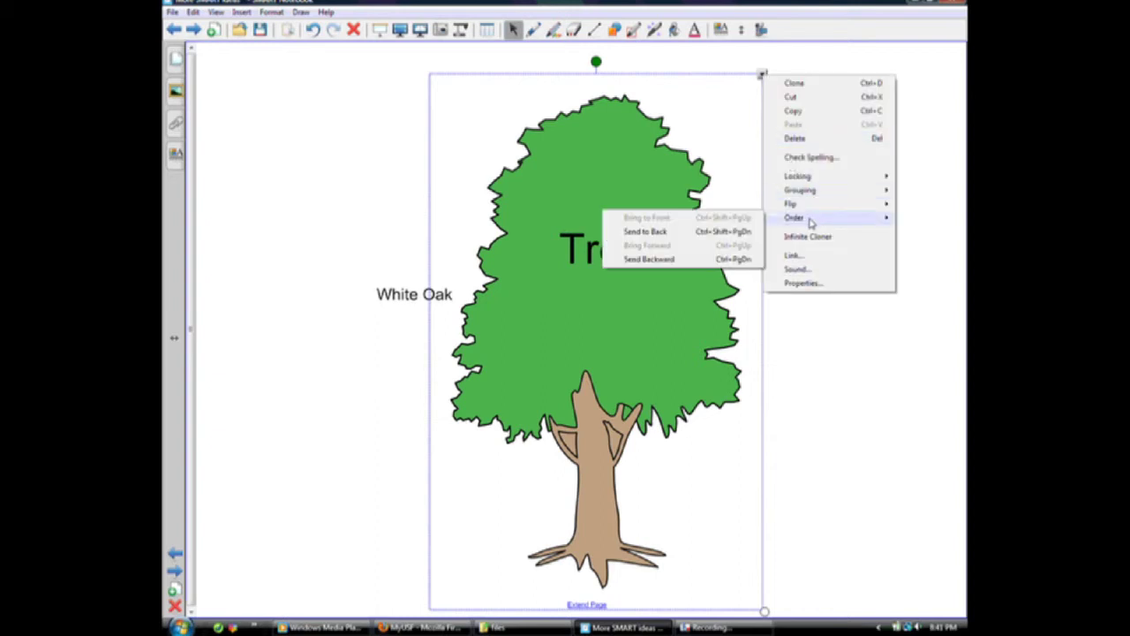
pyautogui.click(661, 231)
pyautogui.moveTo(726, 306); pyautogui.dragTo(642, 288)
# - Bring the grouped tree to the front and move it so it fully covers the White Oak text
pyautogui.click(696, 70)
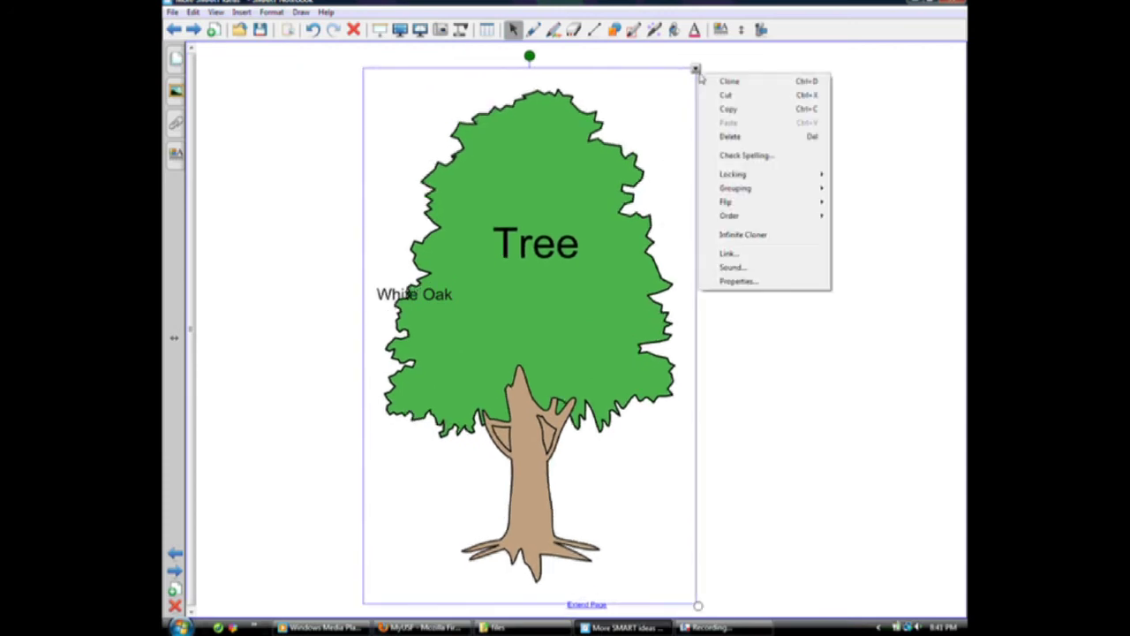
pyautogui.moveTo(740, 219)
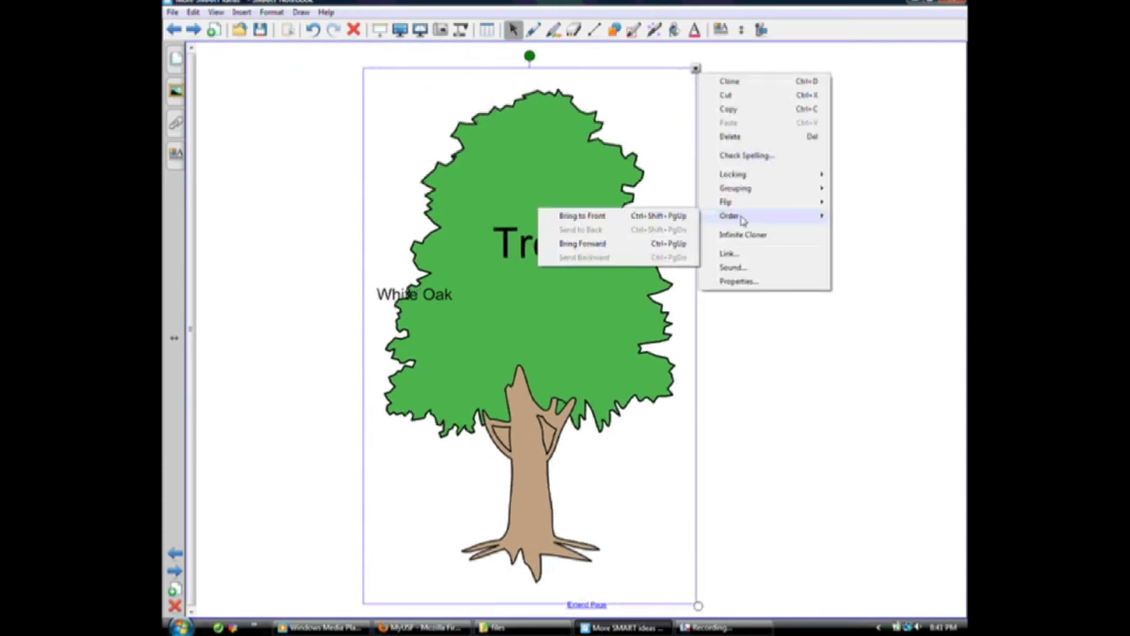
pyautogui.click(595, 216)
pyautogui.moveTo(572, 231); pyautogui.dragTo(501, 248)
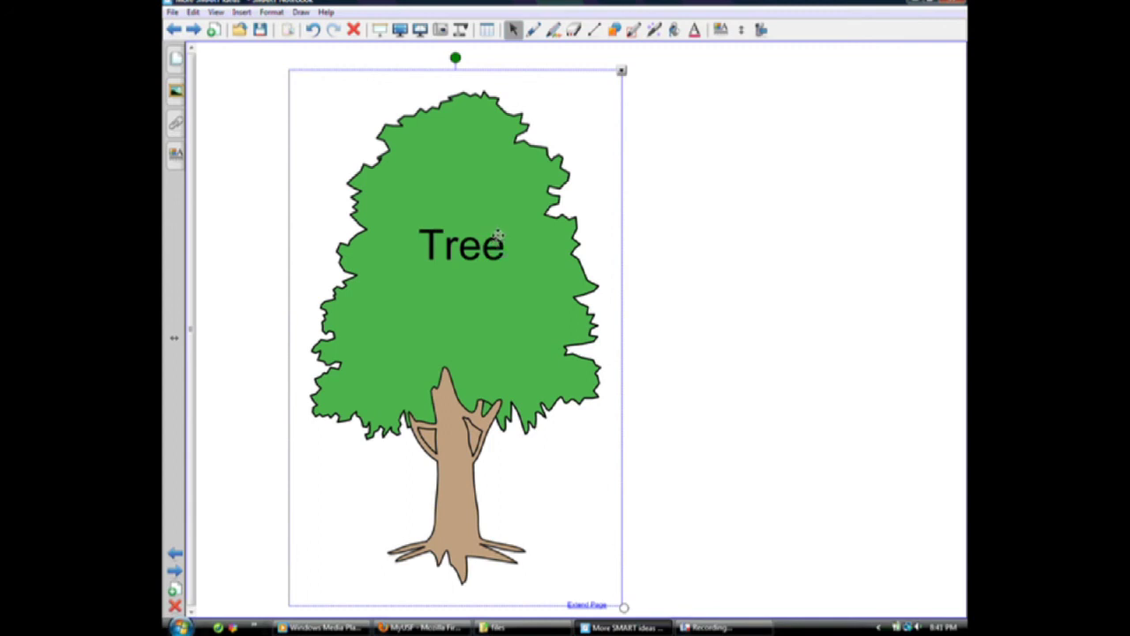
pyautogui.moveTo(496, 234); pyautogui.dragTo(459, 241)
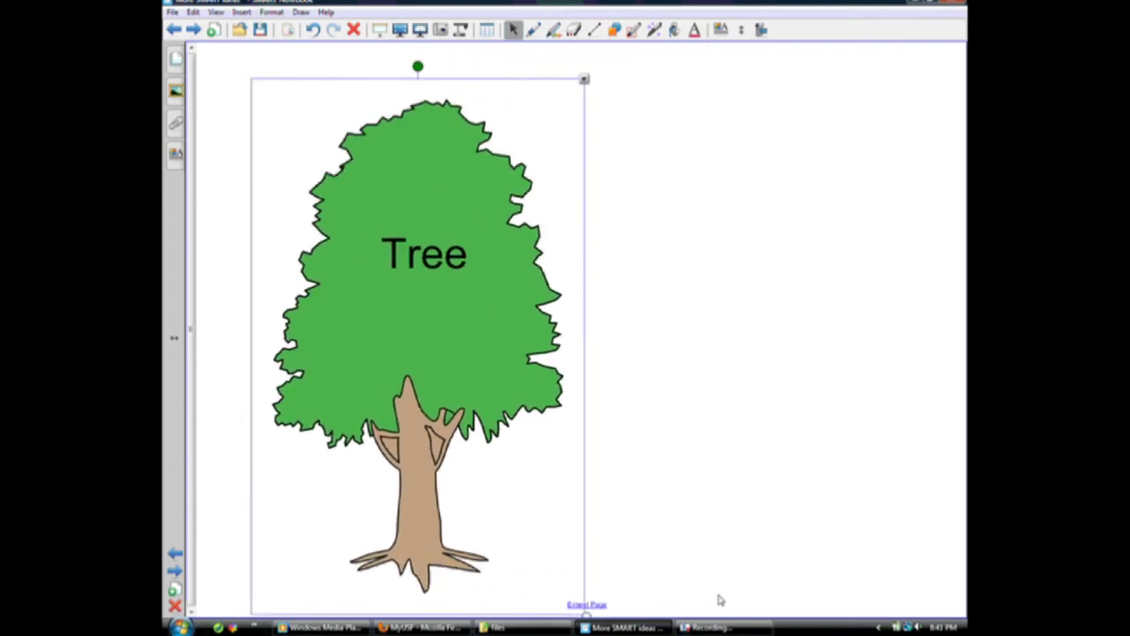
pyautogui.click(727, 629)
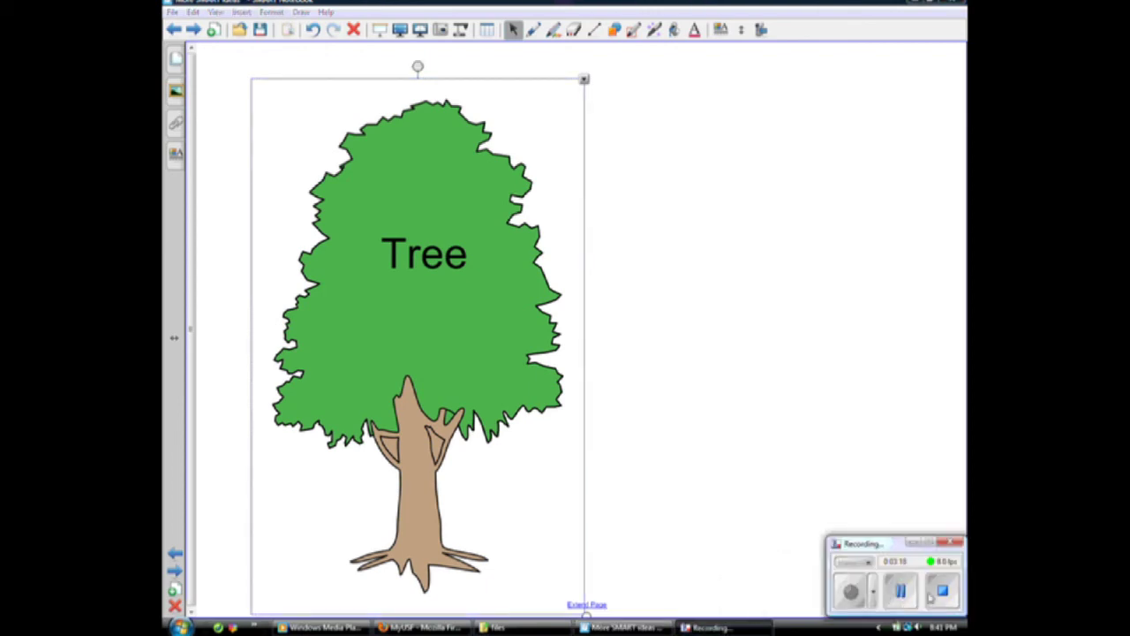